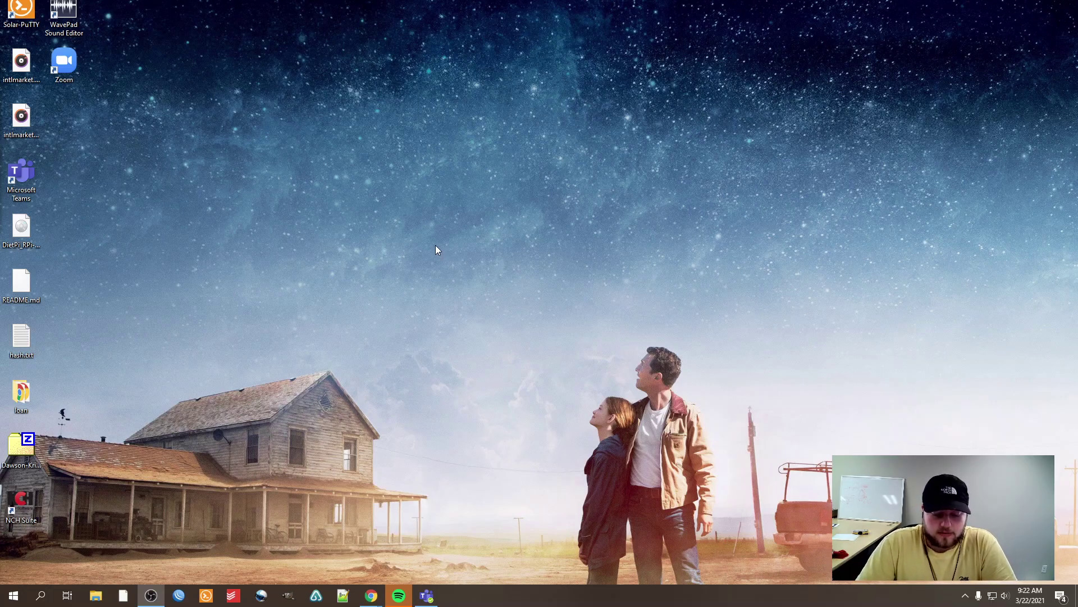
Launch Command Prompt from the Start menu search for cmd.
key(super)
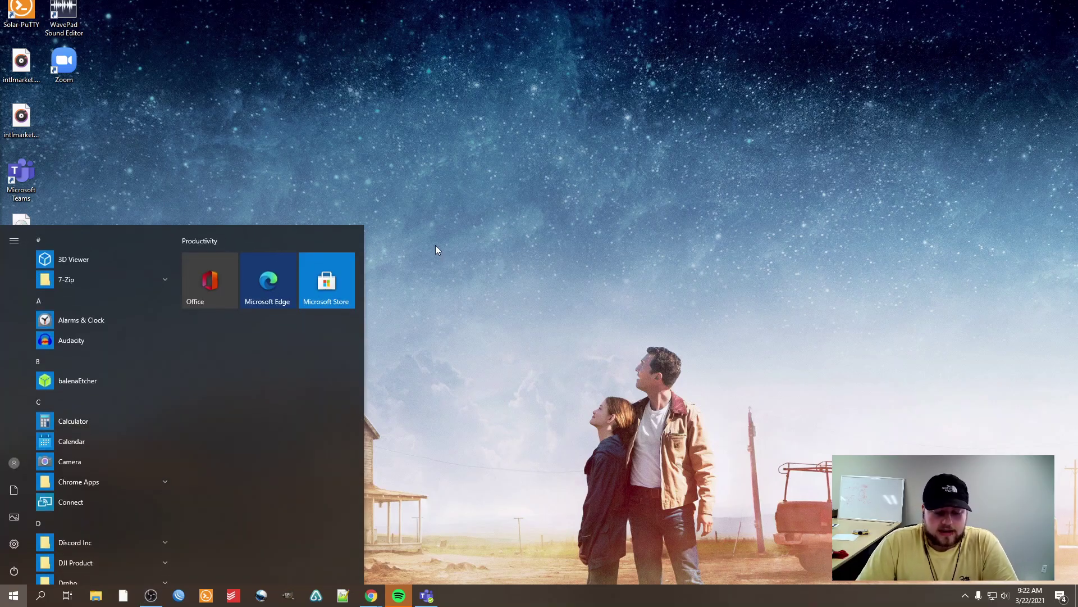
text(cmd)
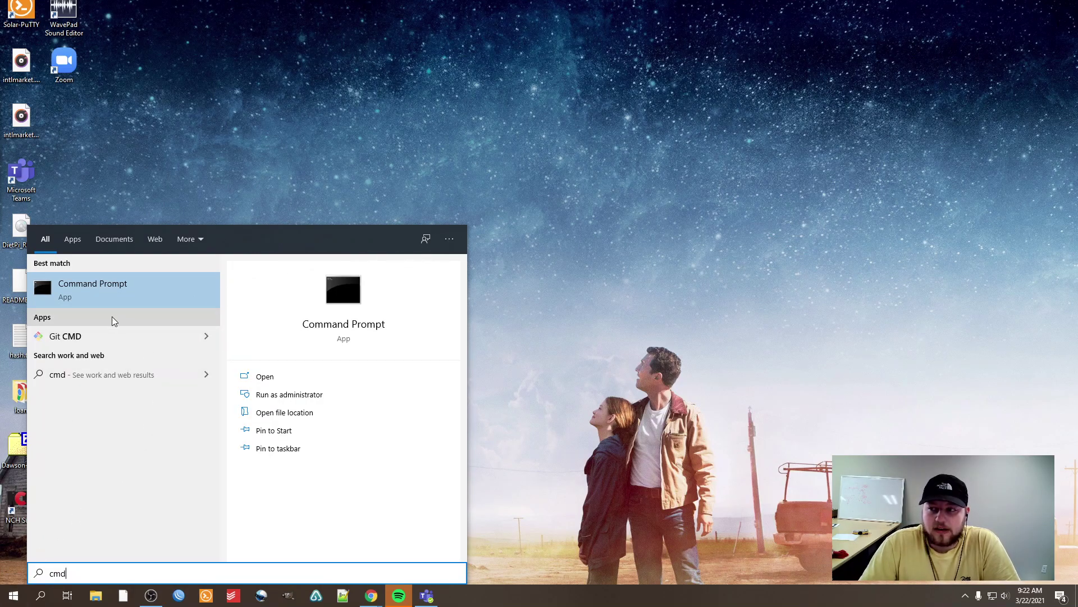
click(110, 295)
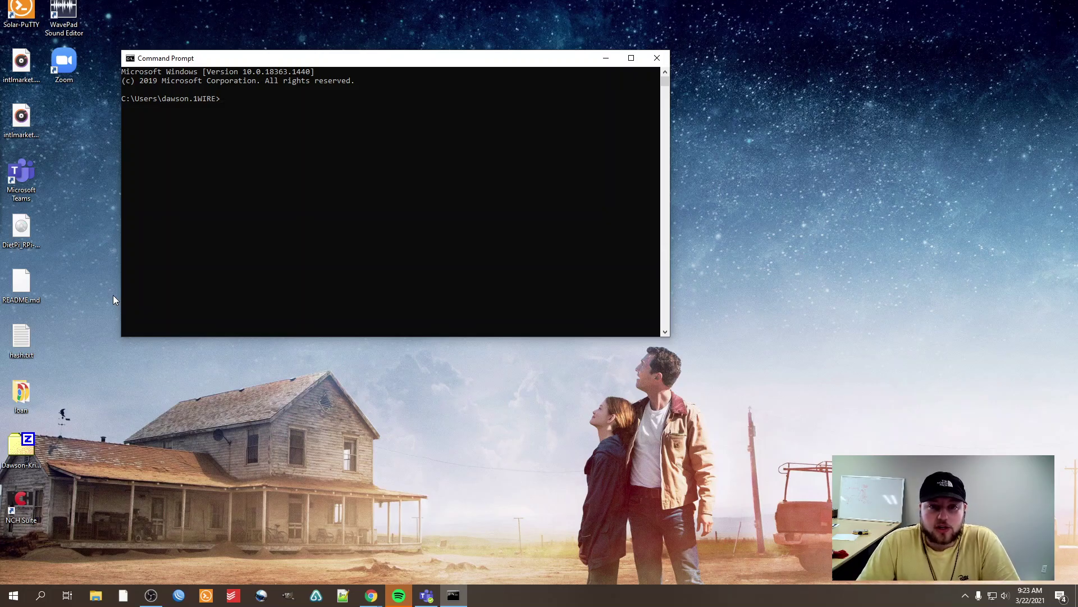
Move the console window slightly right and focus it for typing.
drag(329, 64, 350, 60)
click(271, 105)
text(ping go)
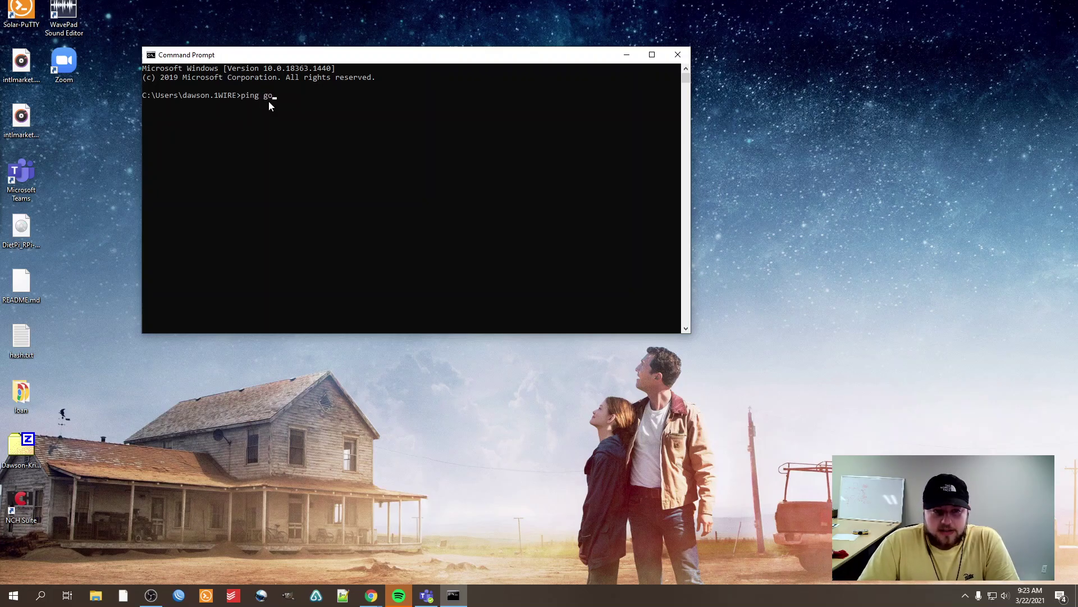
text(ogle.com)
Run ping google.com and review its statistics: 4 replies, 0% loss, ~13 ms average.
key(Return)
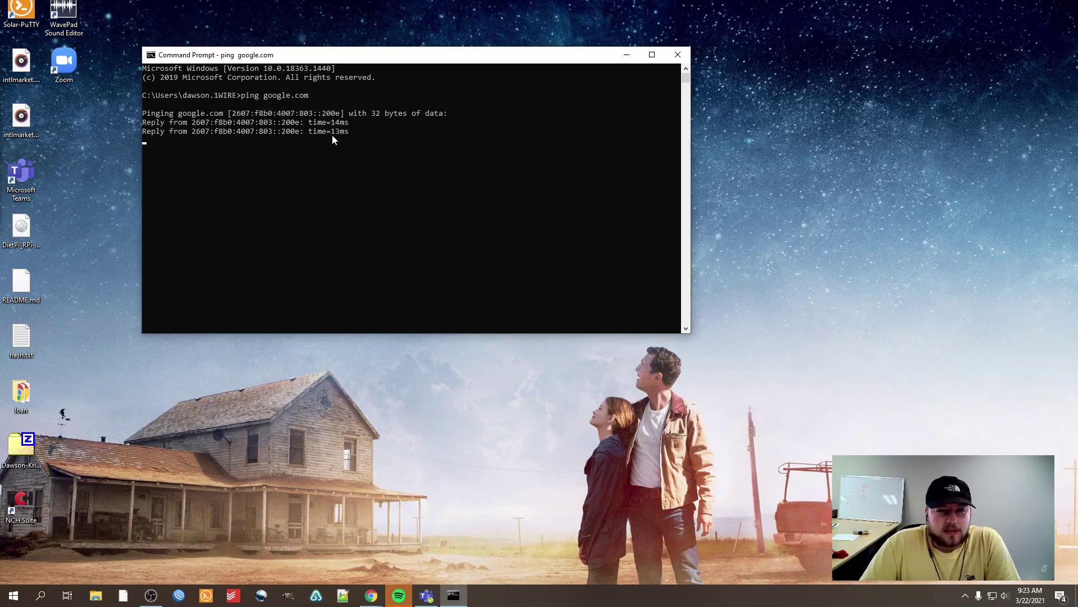
mouse_move(185, 179)
mouse_down()
mouse_move(395, 184)
mouse_move(291, 212)
mouse_up()
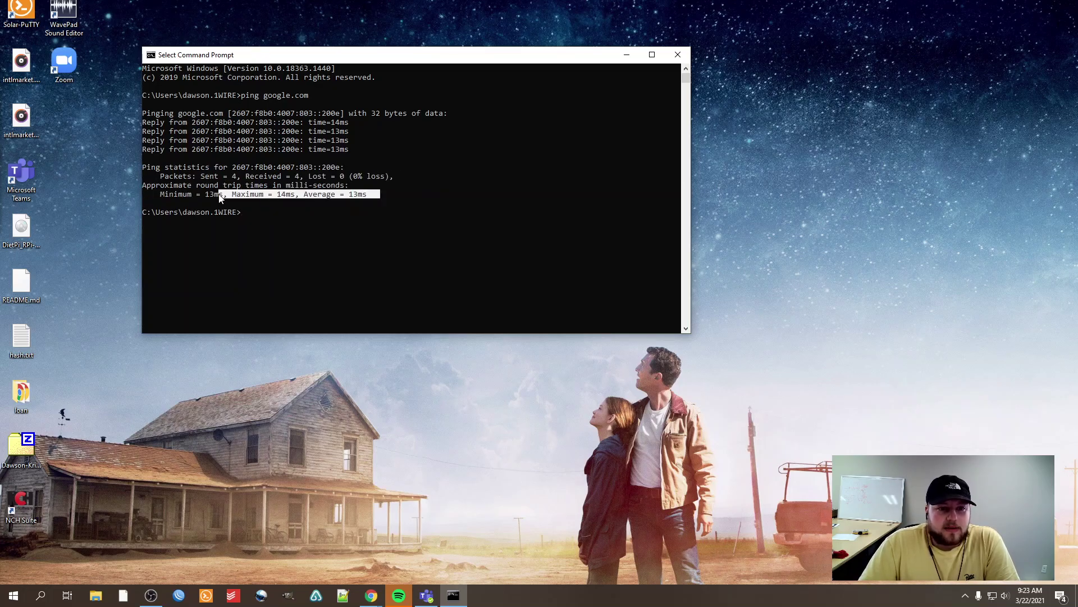
click(260, 214)
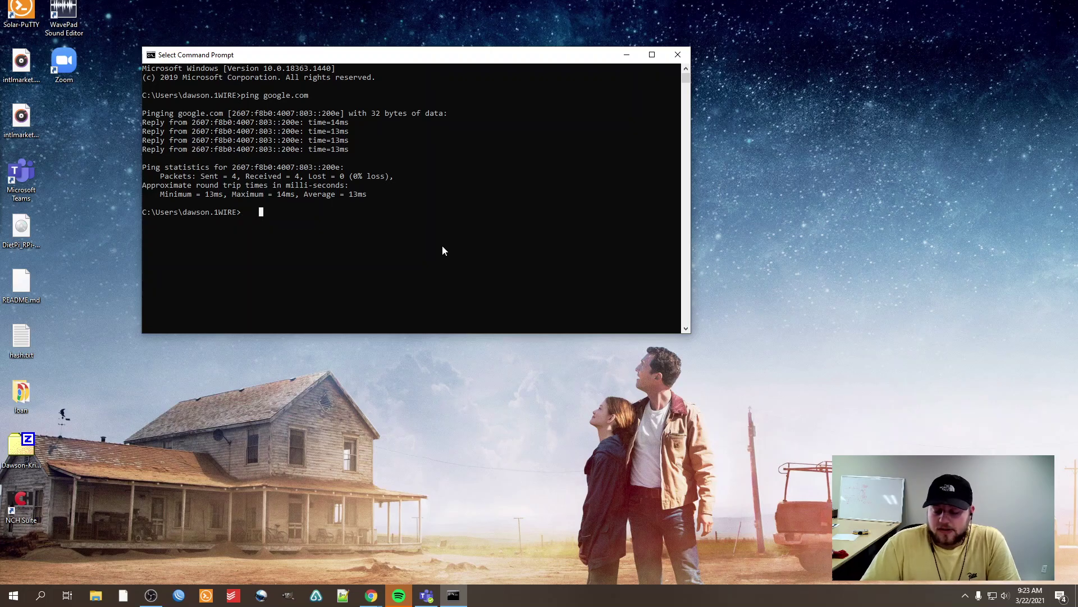
drag(343, 194, 370, 195)
click(264, 213)
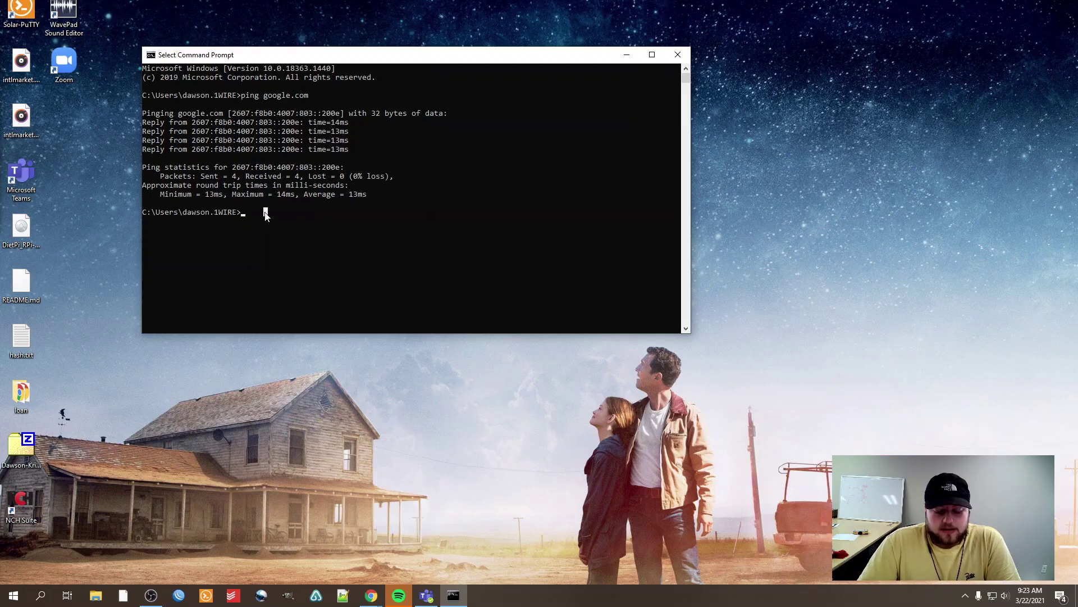
text(pi)
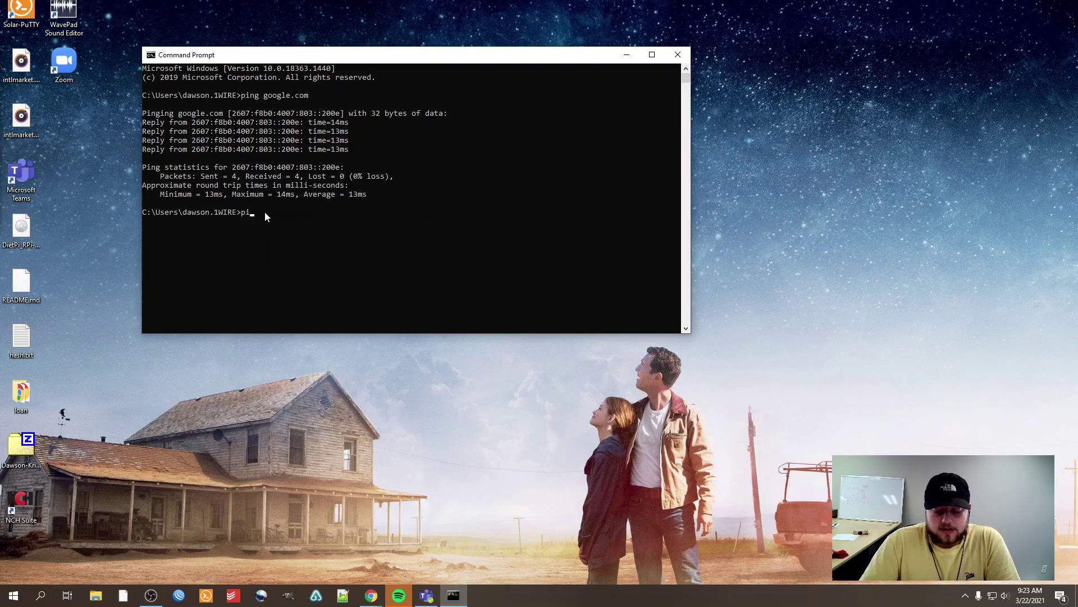
text(ng 8.8.8.8)
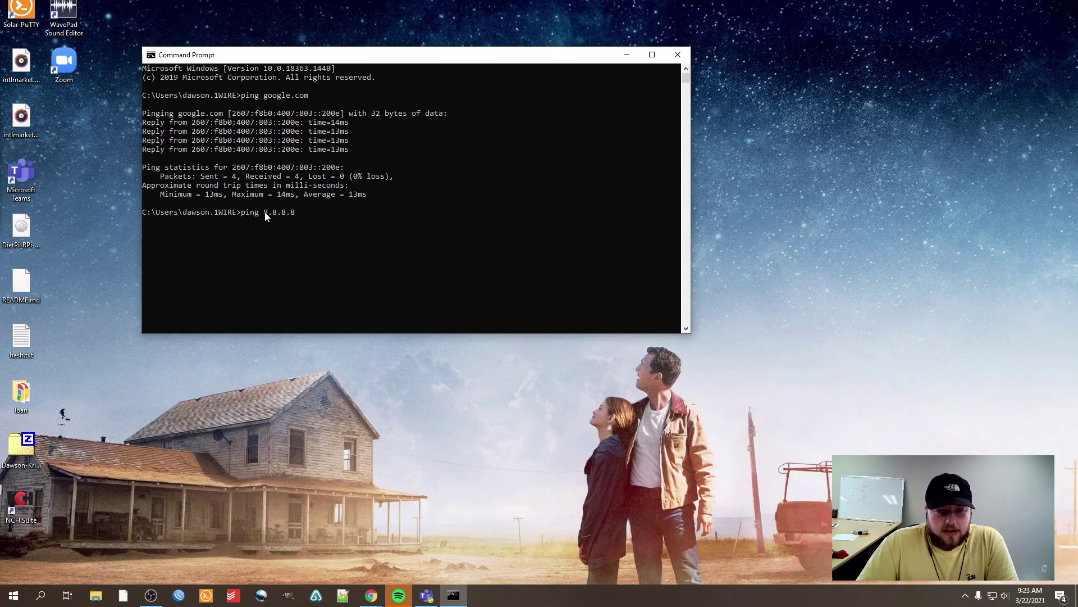
text( -t)
Run ping 8.8.8.8 -t, stop it with Ctrl-C after six replies, and review the 0% loss statistics.
key(Return)
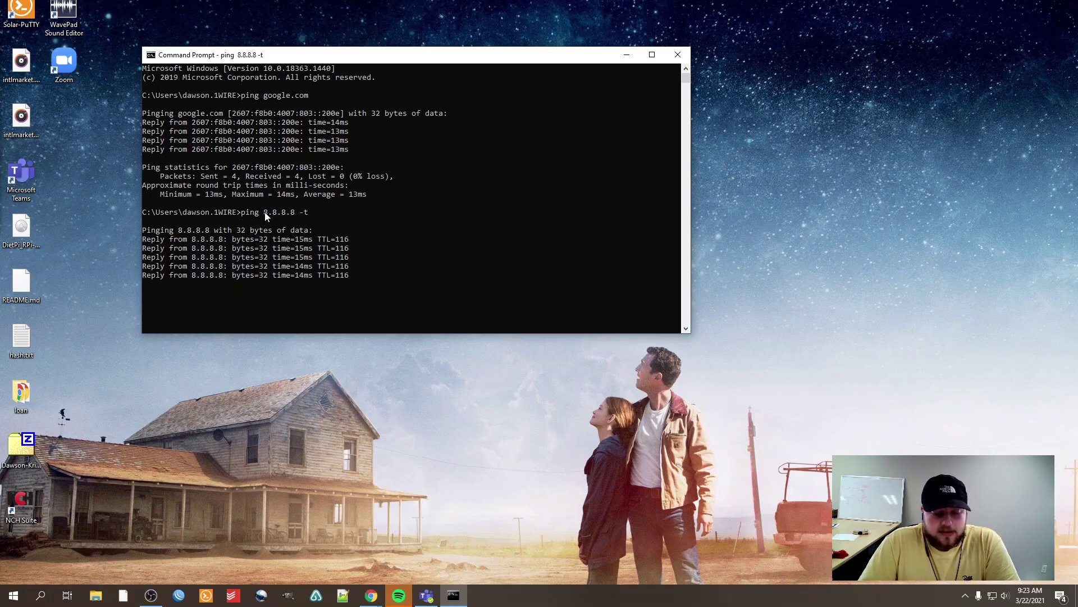
key(ctrl+c)
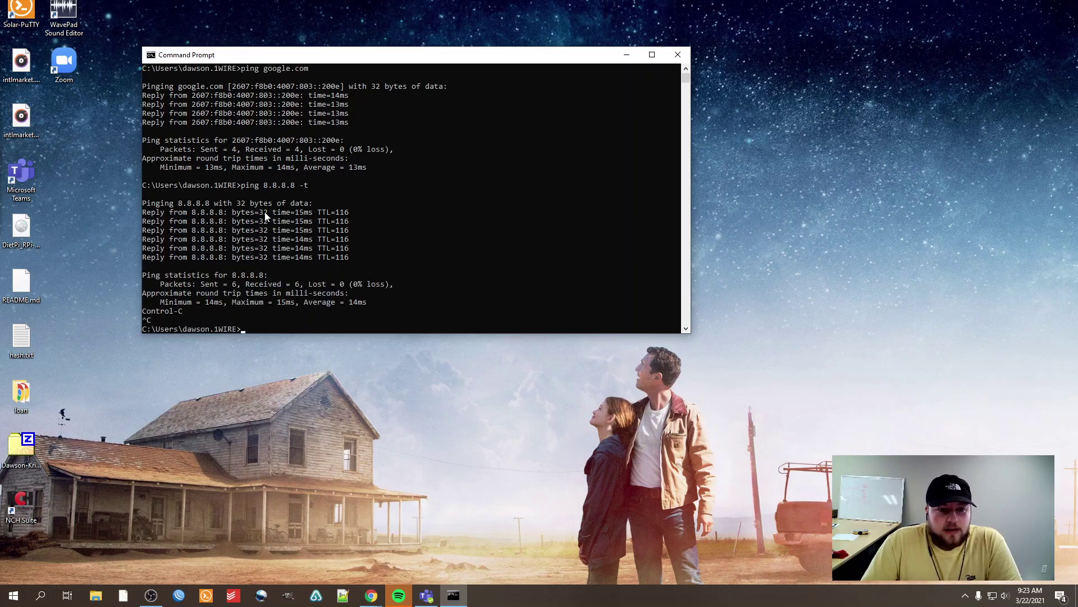
drag(235, 284, 341, 284)
click(342, 284)
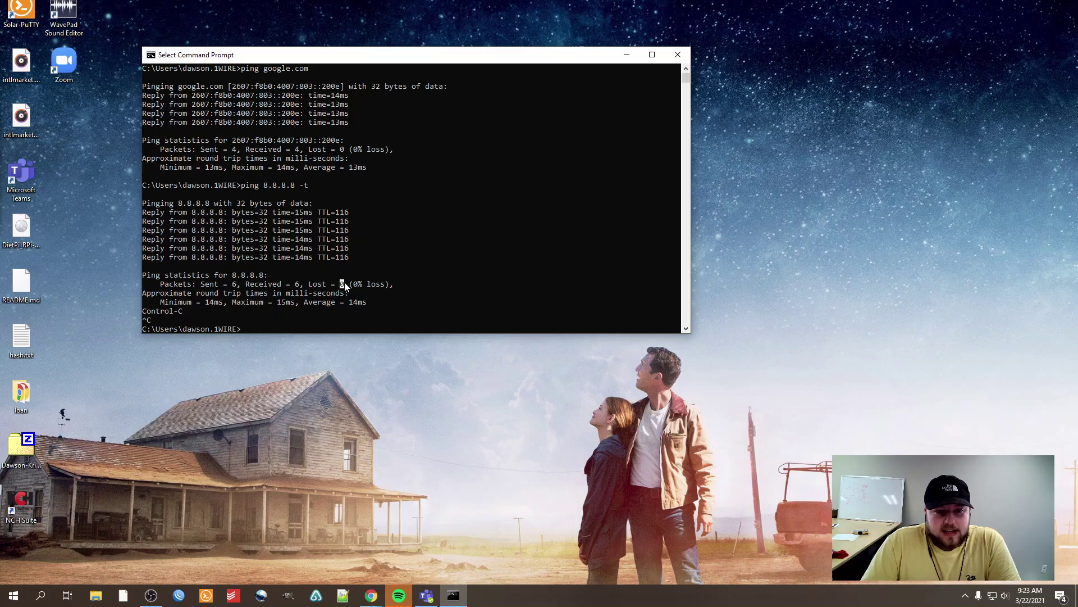
click(481, 248)
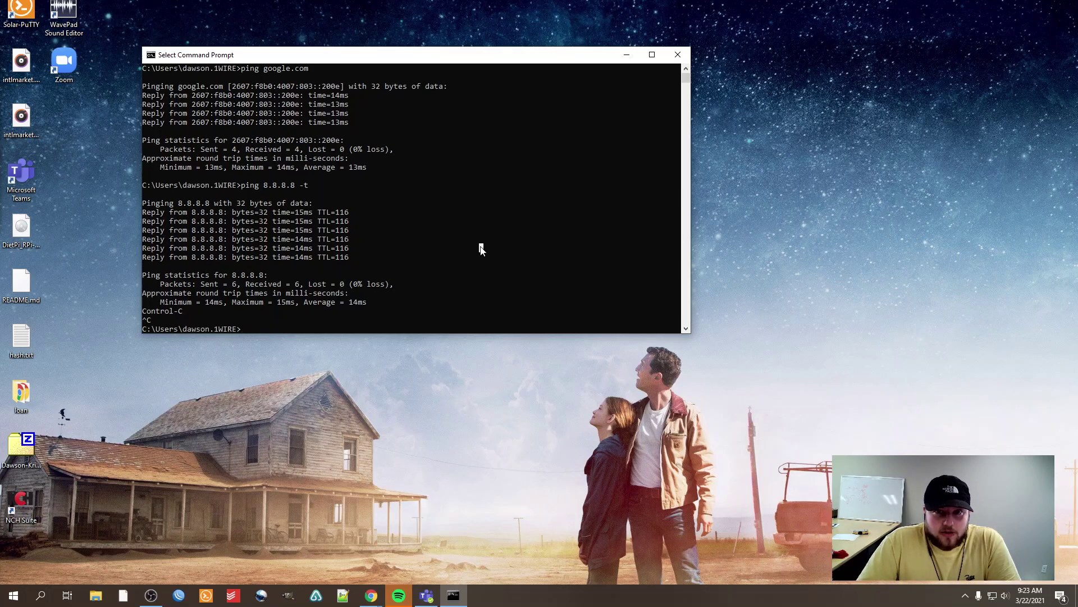